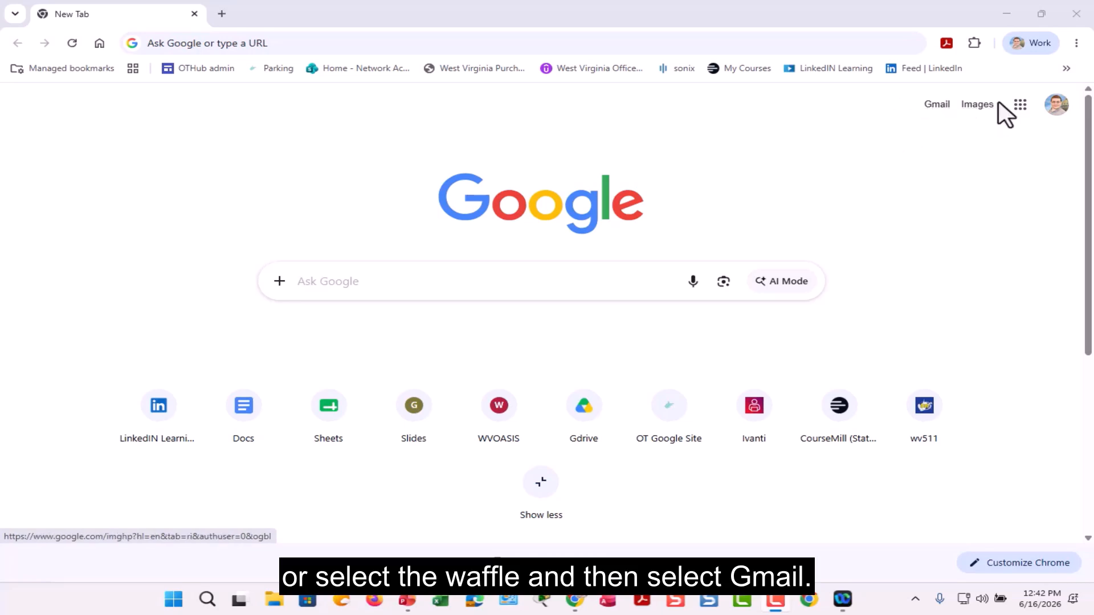
Step: Show the Google apps menu from the Chrome new tab page
left_click(1018, 108)
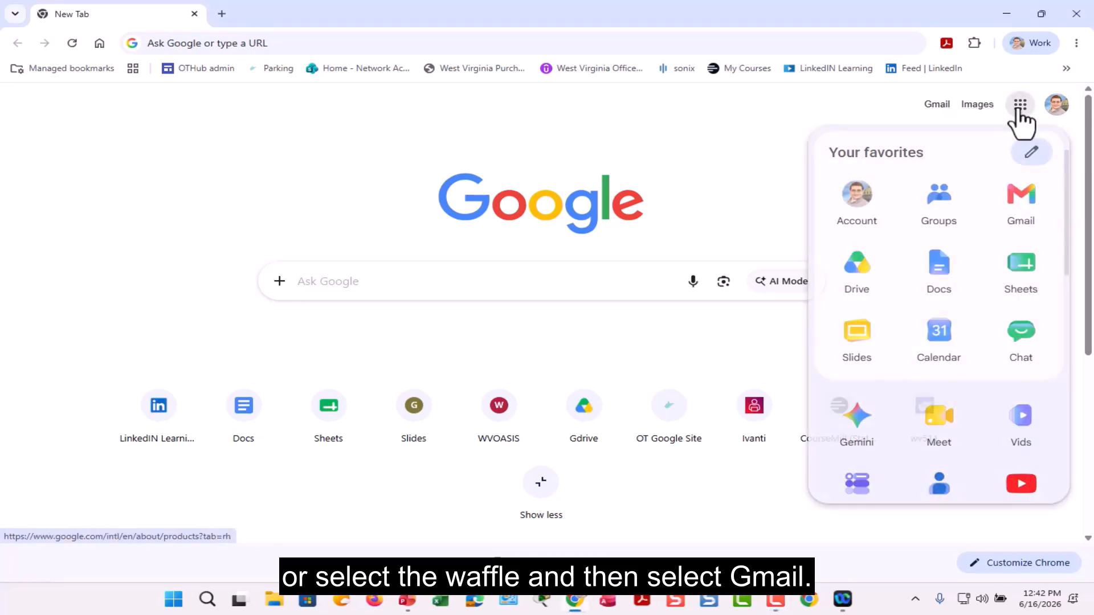
Step: Launch Gmail, go to See all settings, and scroll the General tab down to Signature
left_click(1012, 204)
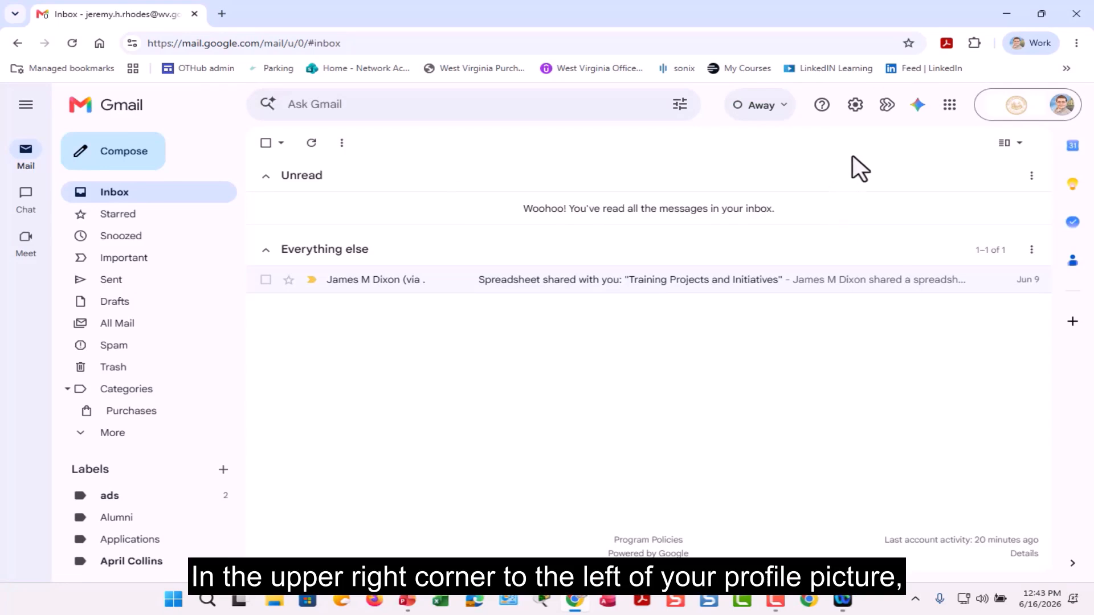
left_click(856, 105)
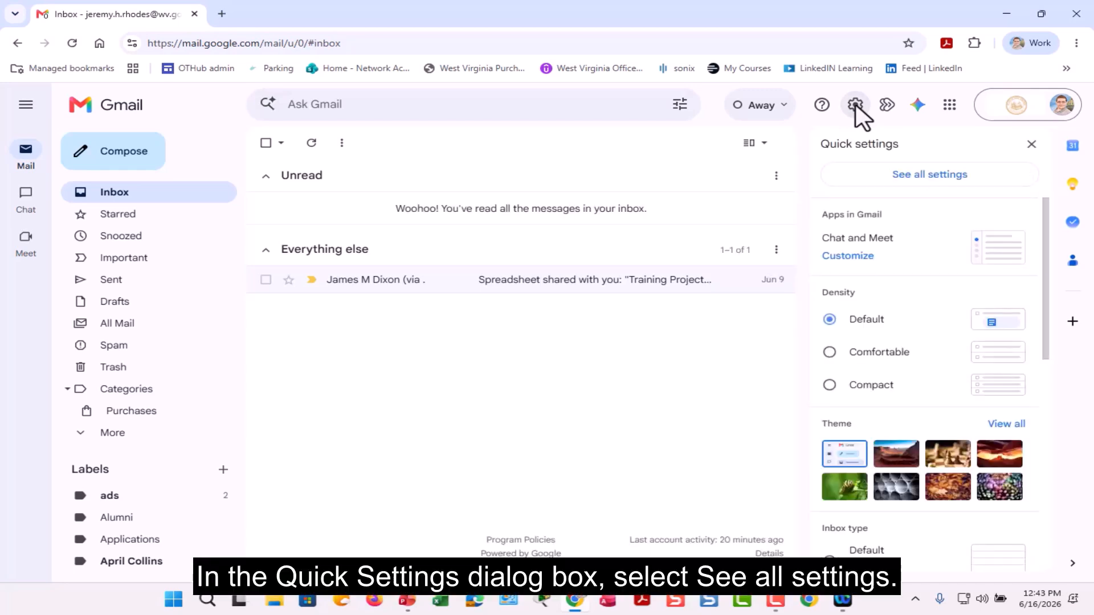
left_click(873, 183)
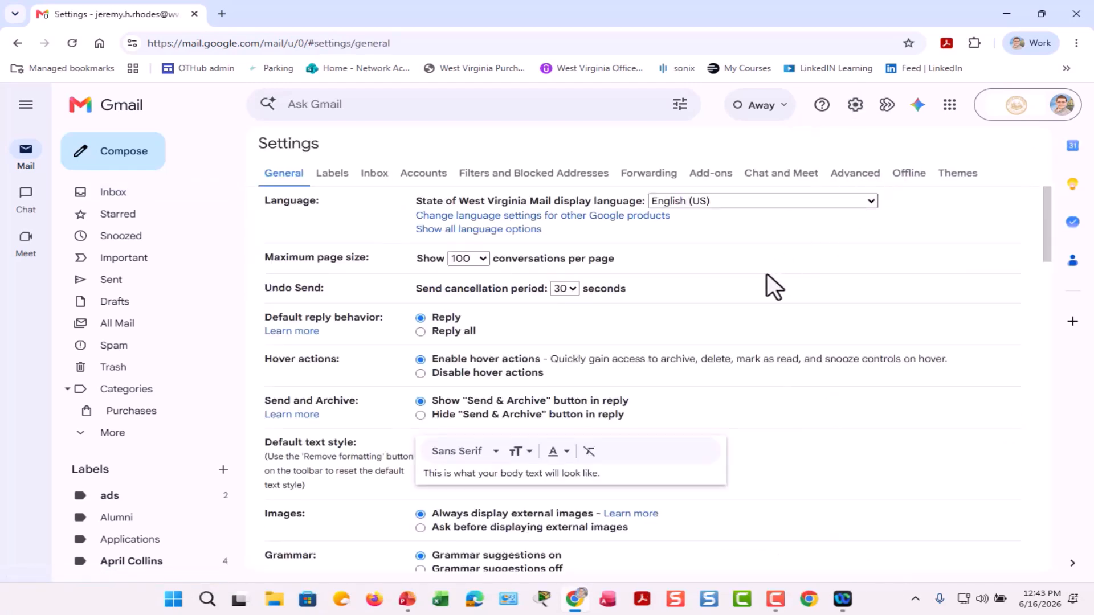
scroll(767, 275, "down", 3)
scroll(767, 274, "down", 15)
scroll(767, 276, "down", 5)
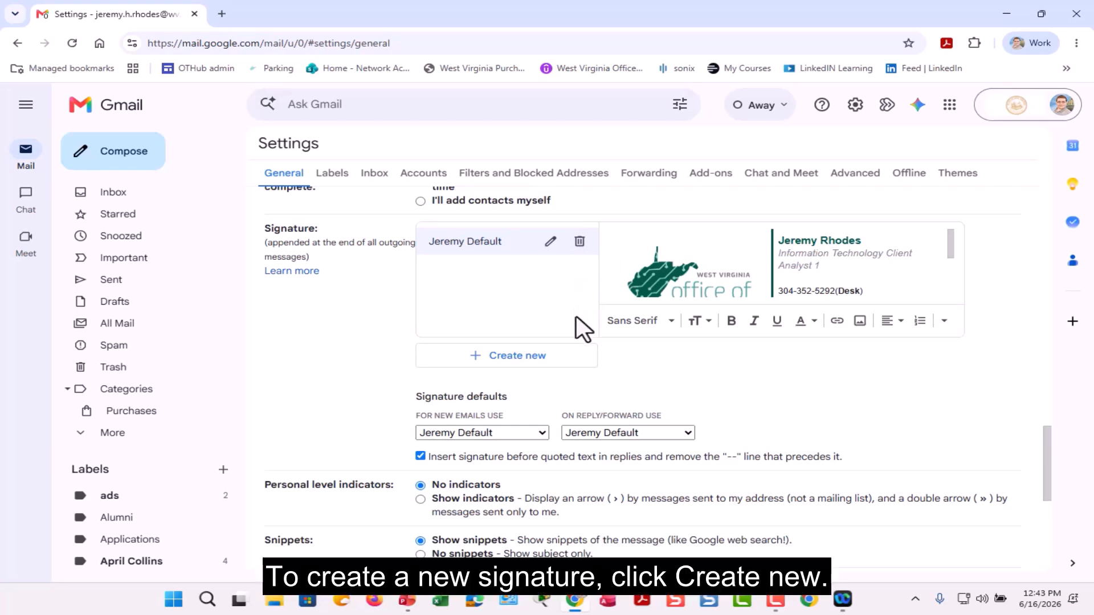
Step: Add a new signature called 'Tip of the Week Signature'
left_click(530, 365)
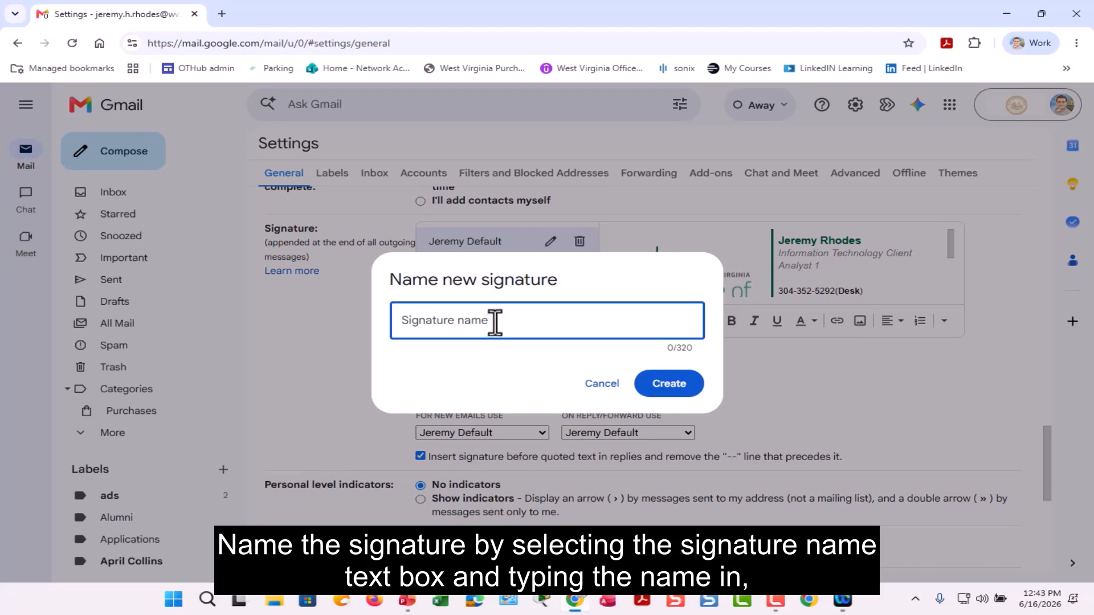
type("Tip")
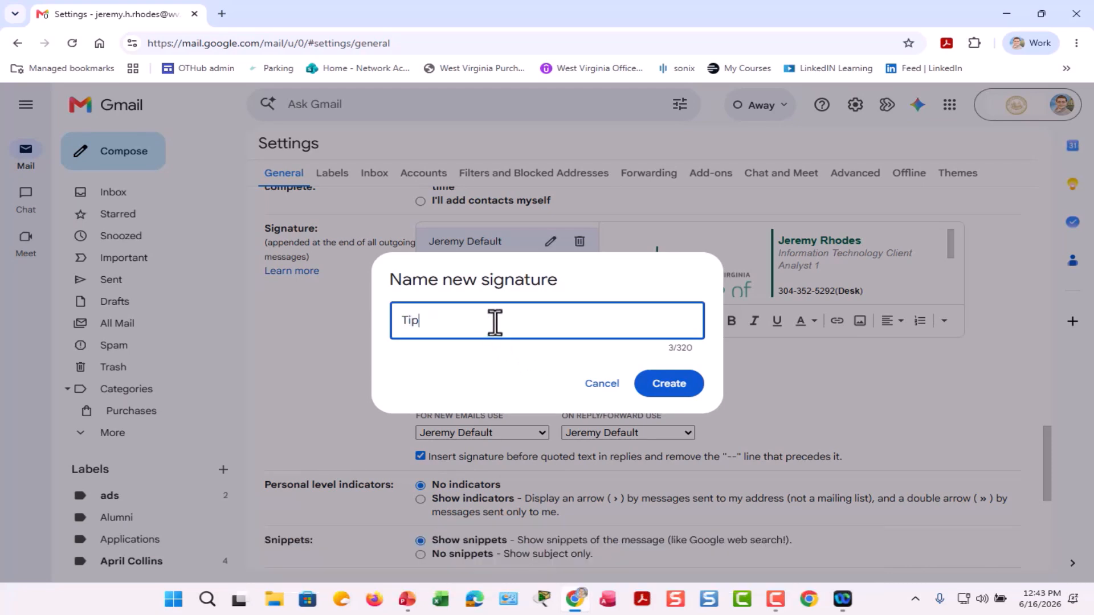
type(" of the Week Signature")
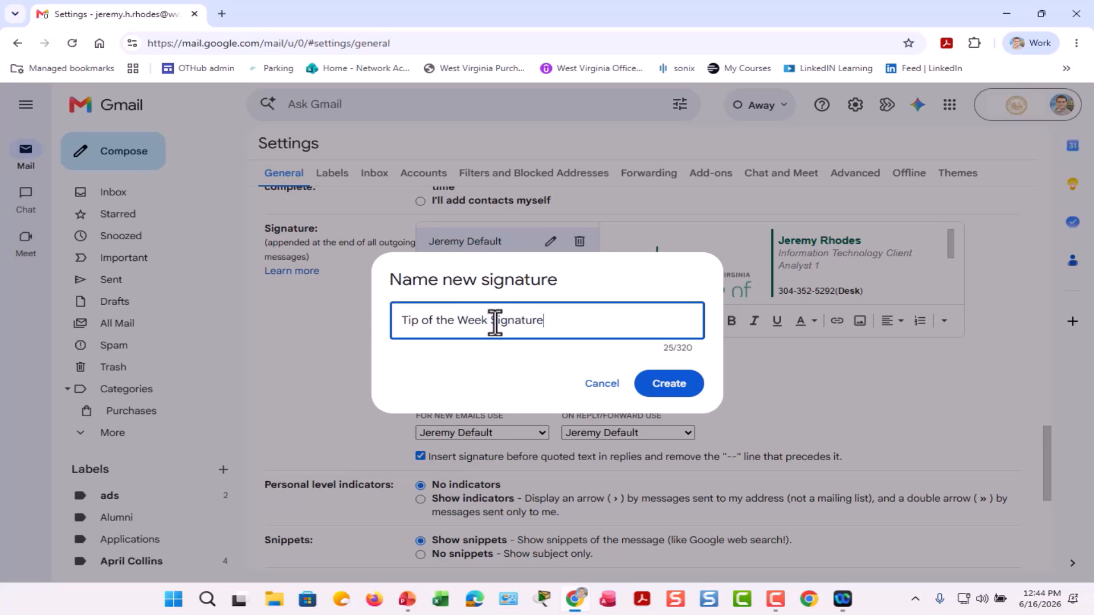
left_click(671, 384)
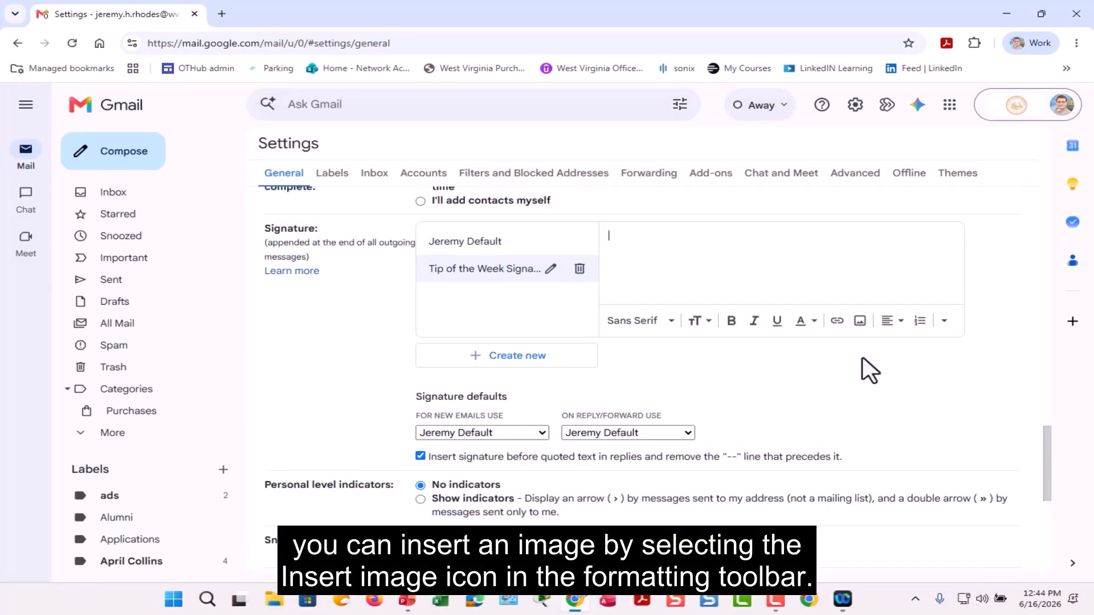
Step: Insert the Office of Technology logo from My Drive's Pictures folder into the signature
left_click(860, 324)
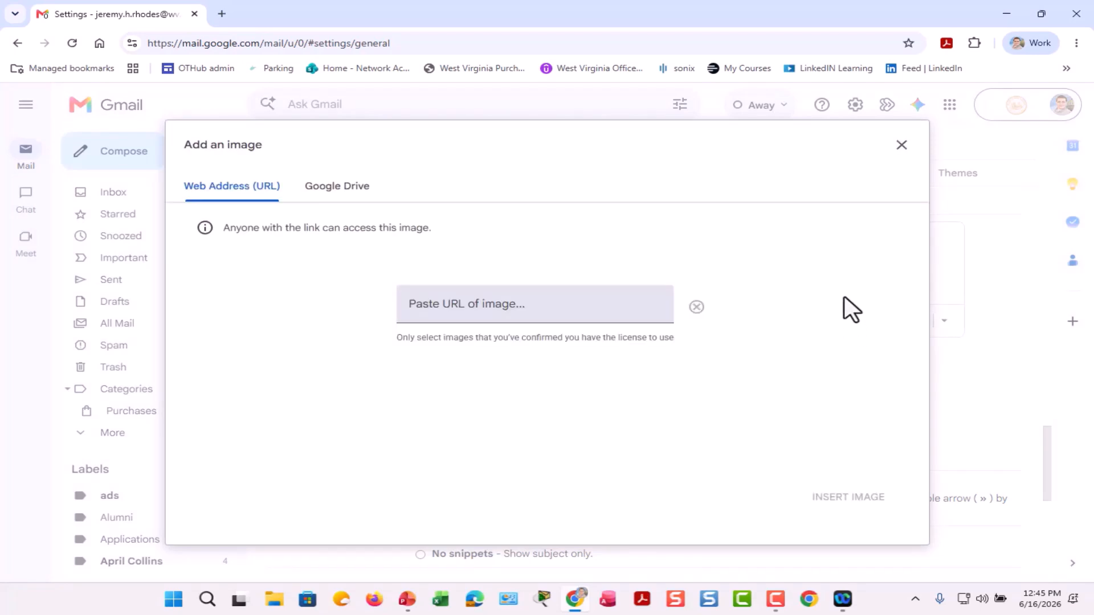
left_click(342, 188)
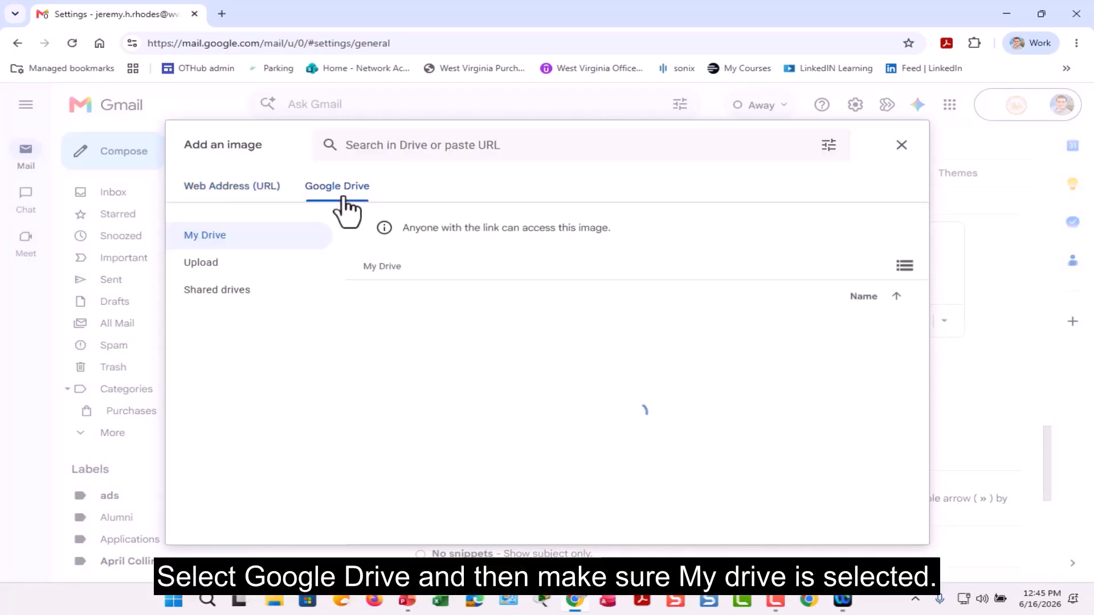
left_click(203, 239)
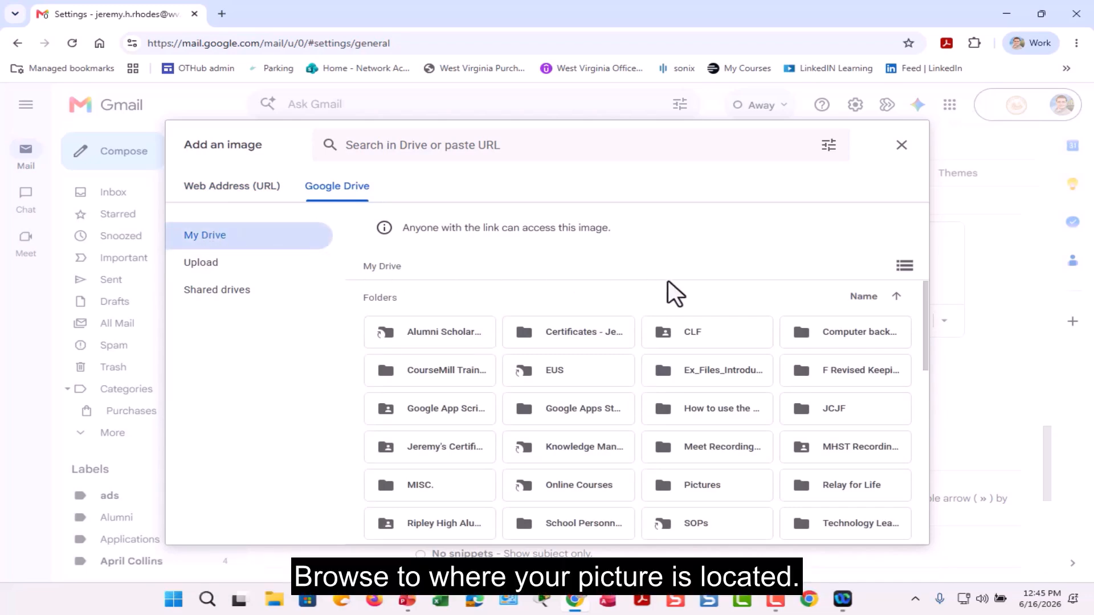
left_click(700, 468)
double_click(691, 485)
left_click(392, 375)
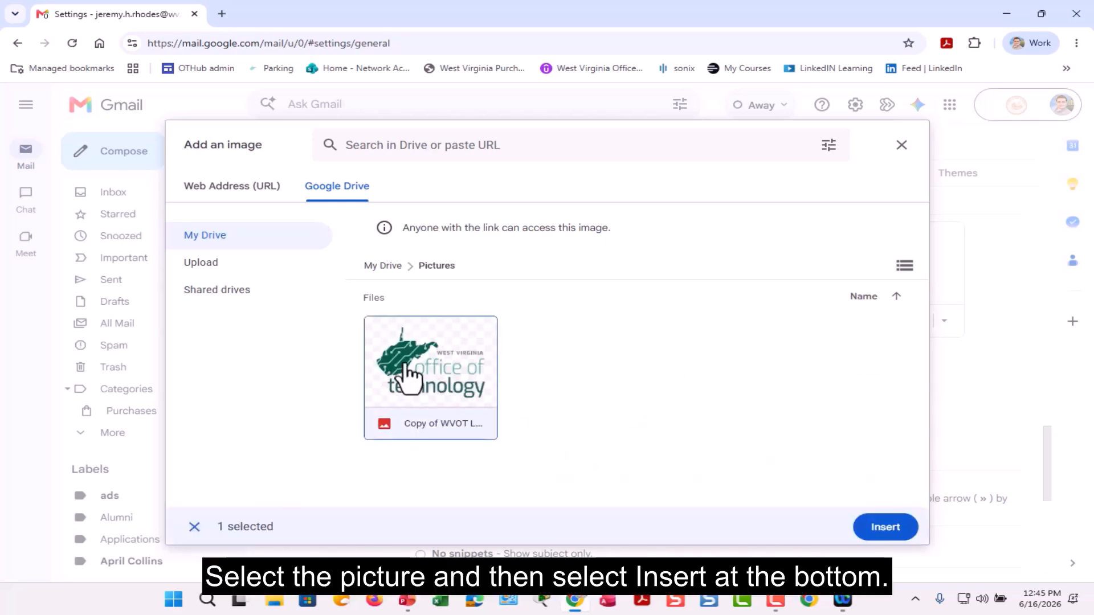
left_click(890, 526)
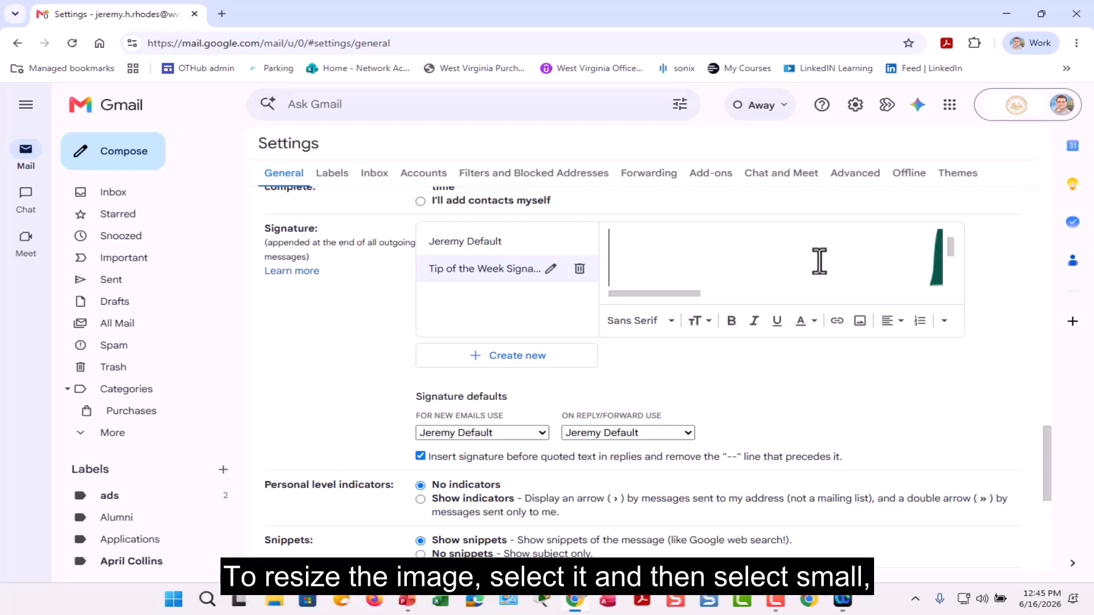
Step: Resize the logo to Small and add the sender's name, phone number and e-mail on separate lines
left_click(927, 256)
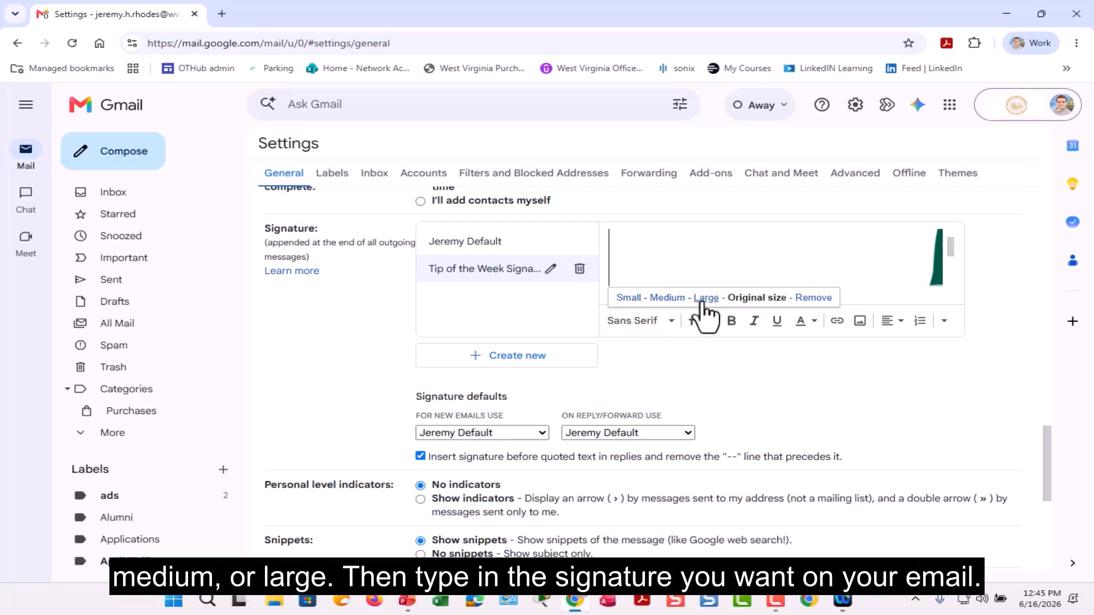
left_click(623, 298)
left_click(764, 257)
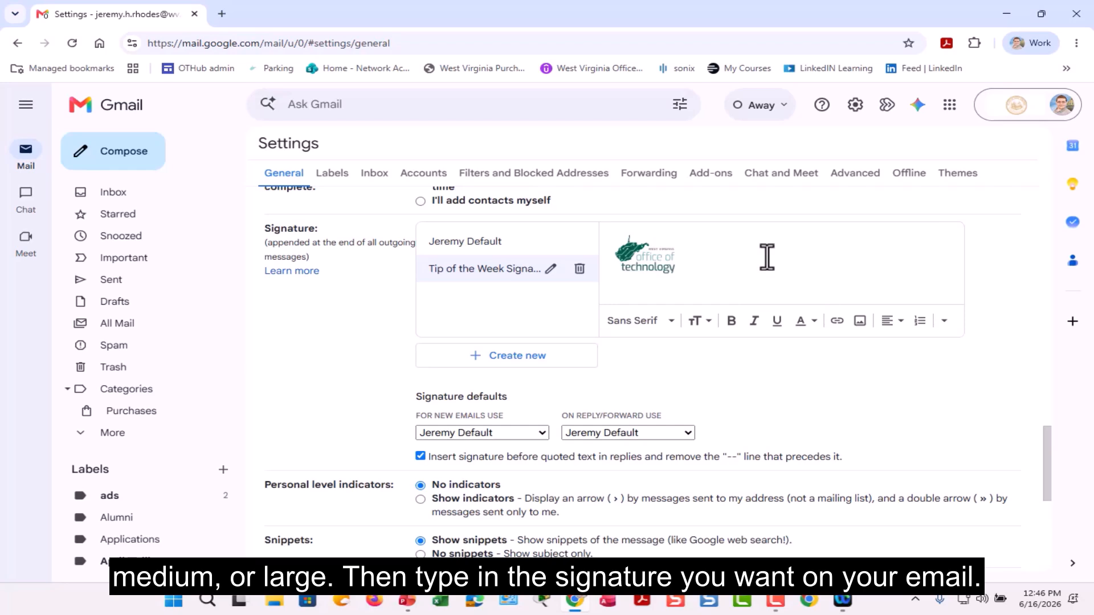
key("Return")
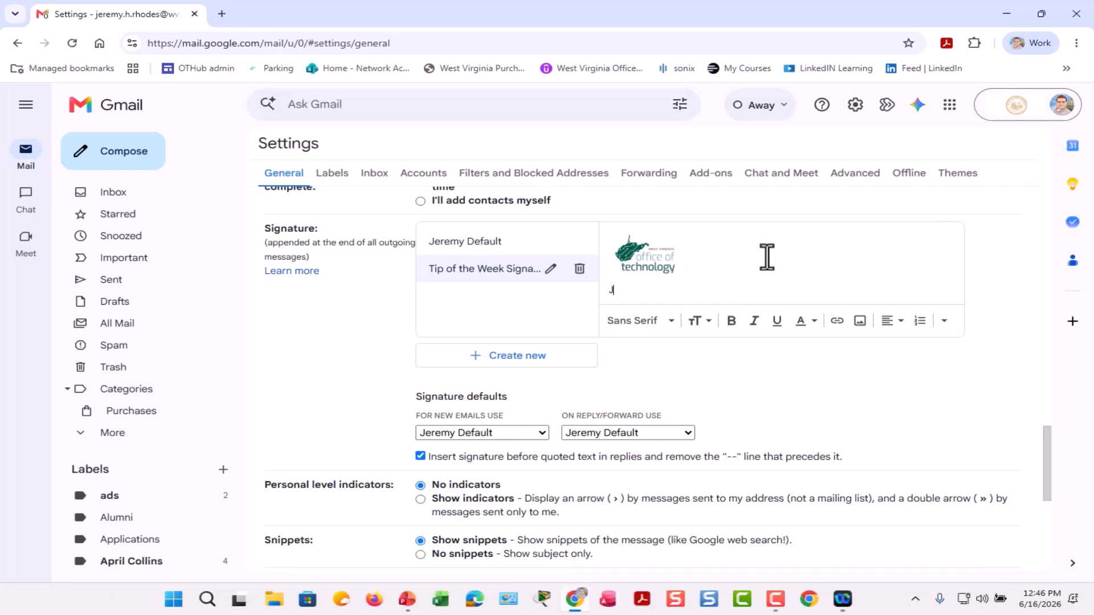
key("Return")
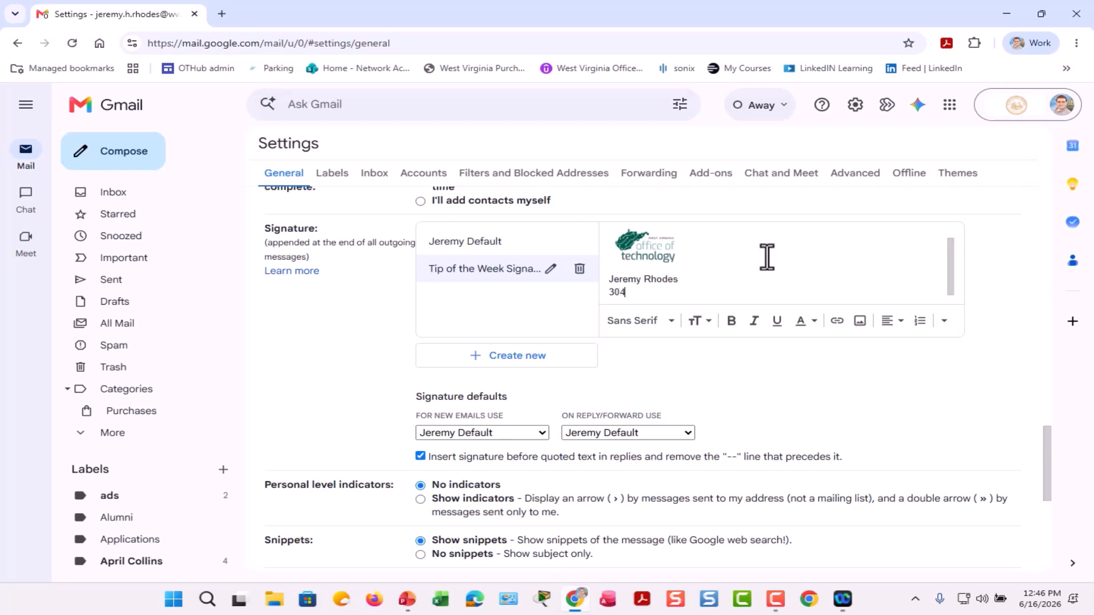
key("Return")
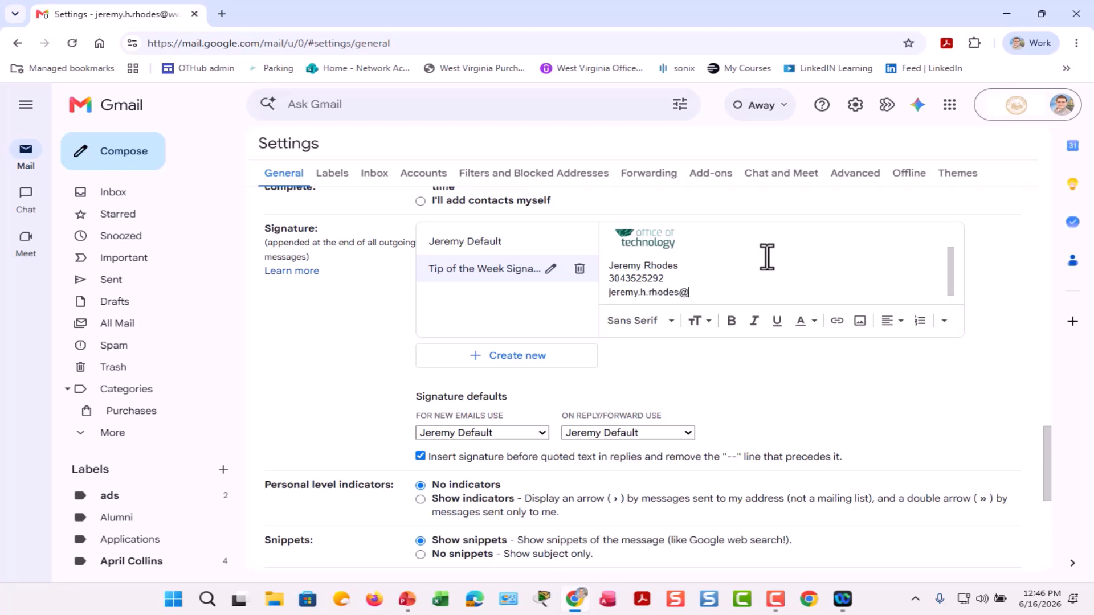
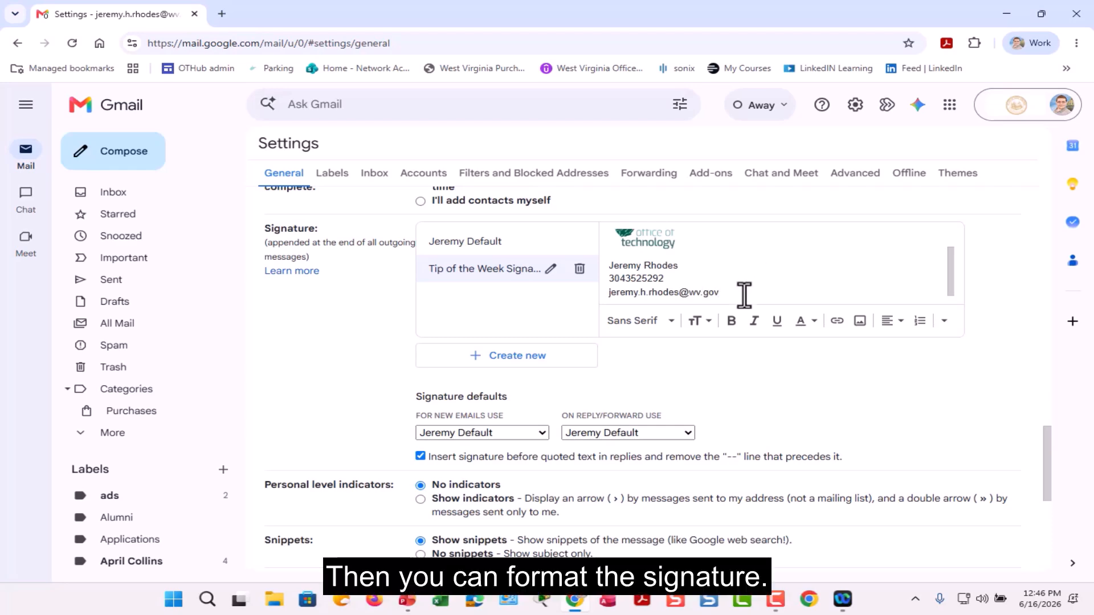
Step: Center-align the signature's logo and contact lines
mouse_move(742, 295)
left_mouse_down()
mouse_move(655, 277)
mouse_move(601, 234)
left_mouse_up()
left_click(891, 321)
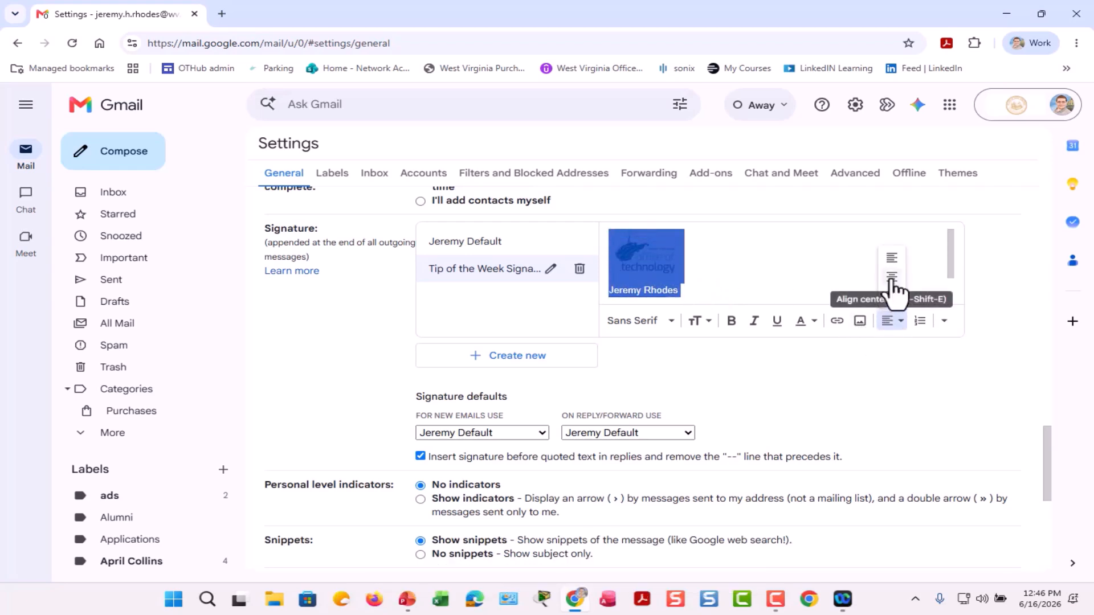
left_click(891, 295)
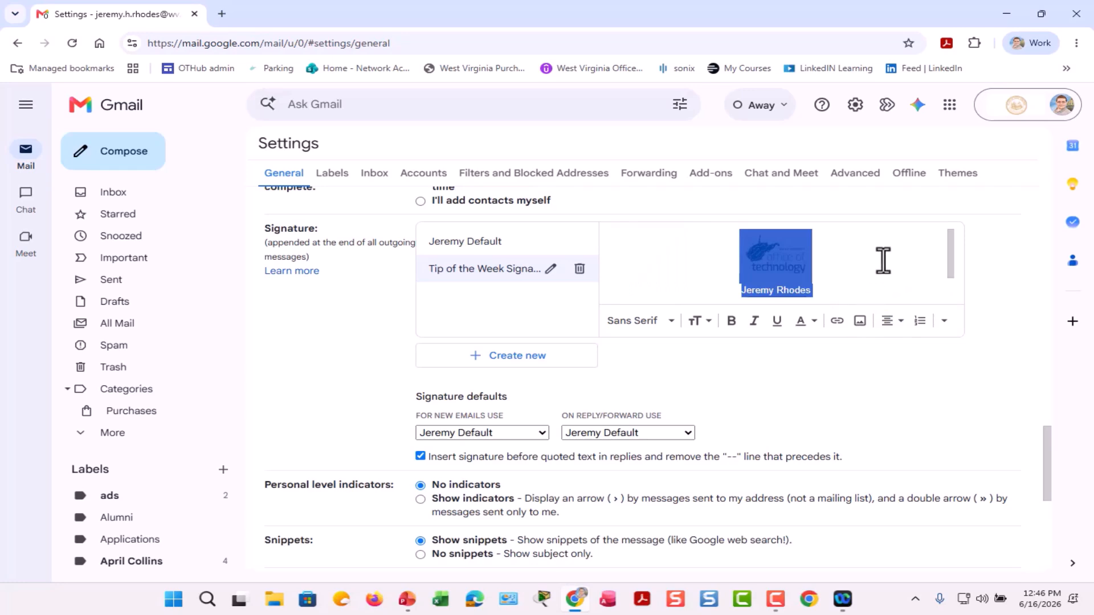
left_click(883, 259)
Step: Turn the e-mail address line into a link
scroll(886, 259, "down", 1)
left_click_drag(835, 293, 721, 295)
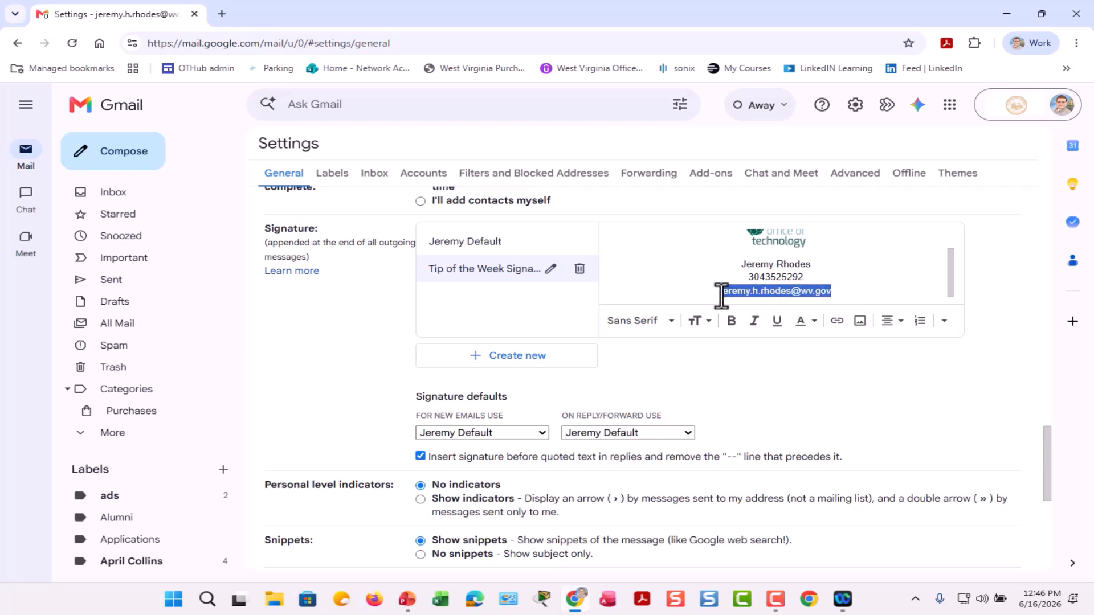
left_click(836, 321)
left_click(800, 374)
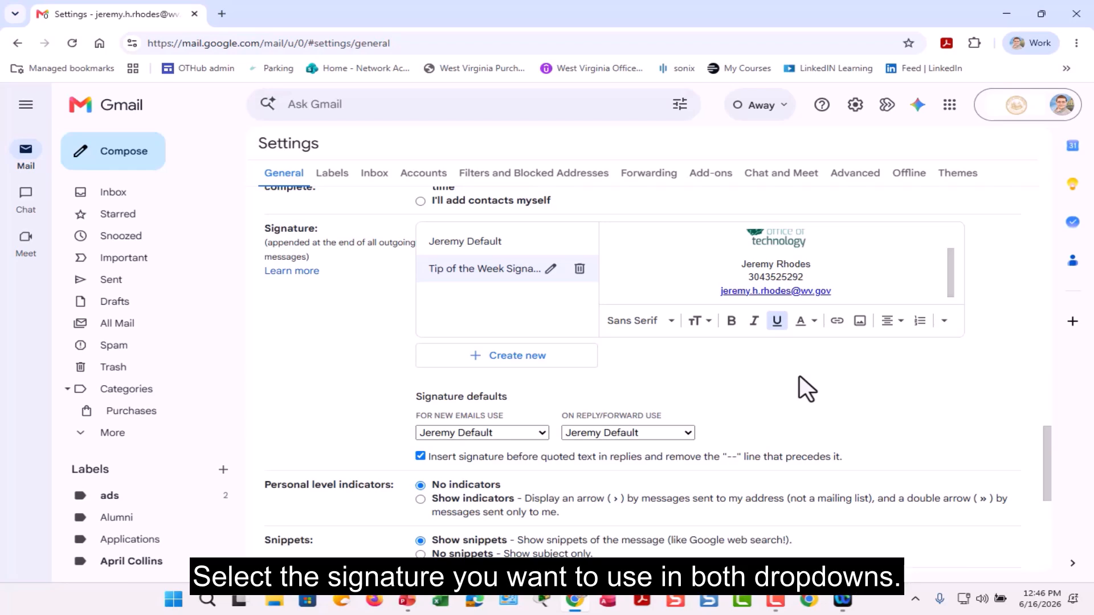
Step: Make Tip of the Week Signature the default for new e-mails and for replies/forwards
left_click(545, 433)
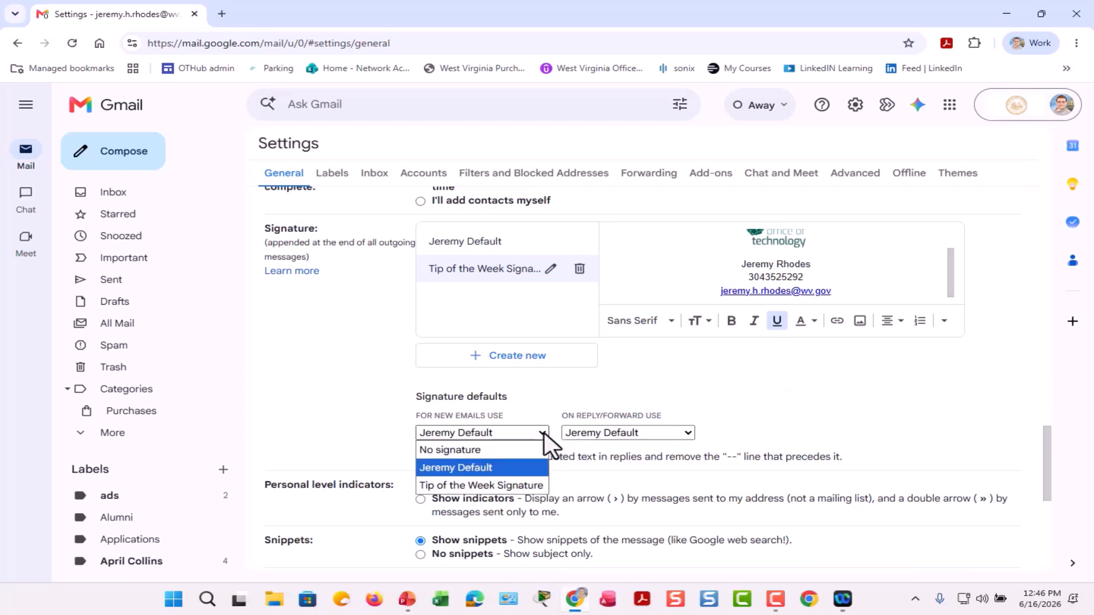
left_click(503, 482)
left_click(671, 433)
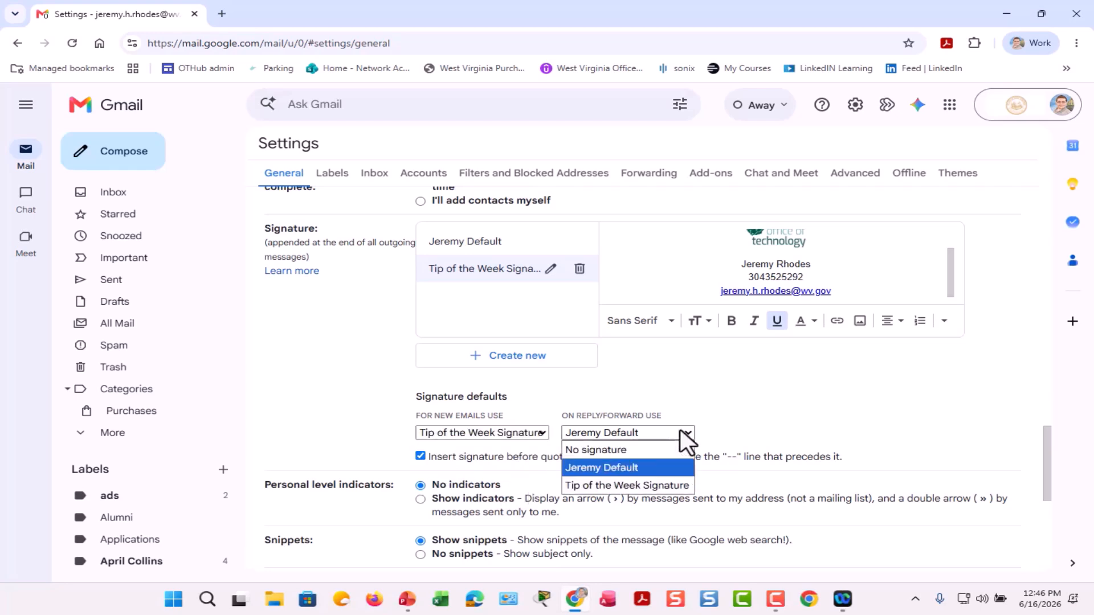
left_click(621, 486)
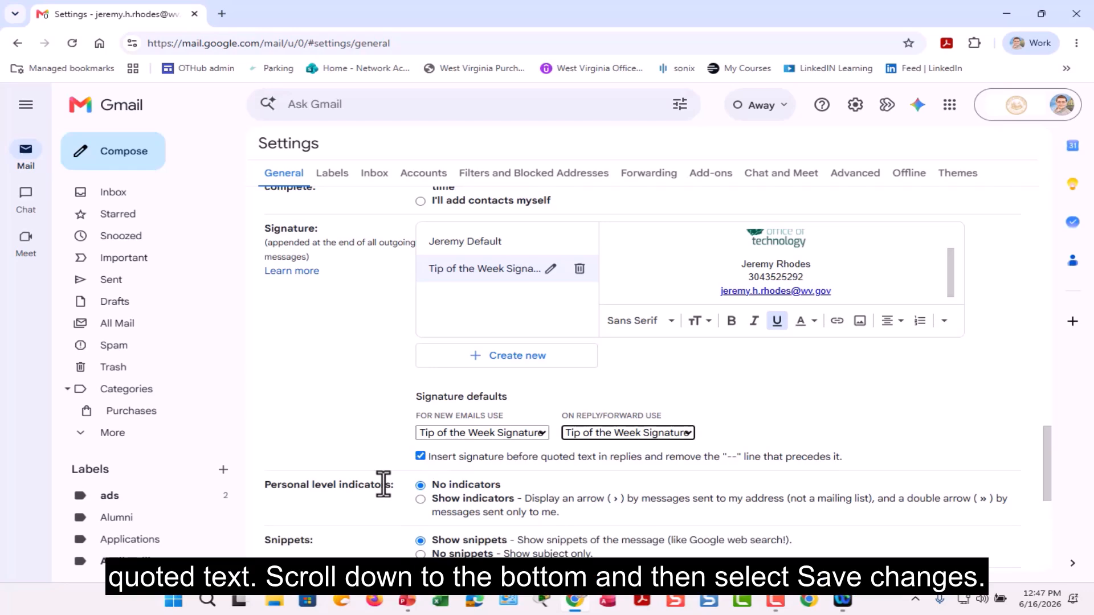
Step: Save the settings changes at the bottom of the page
scroll(383, 484, "down", 5)
scroll(383, 483, "down", 2)
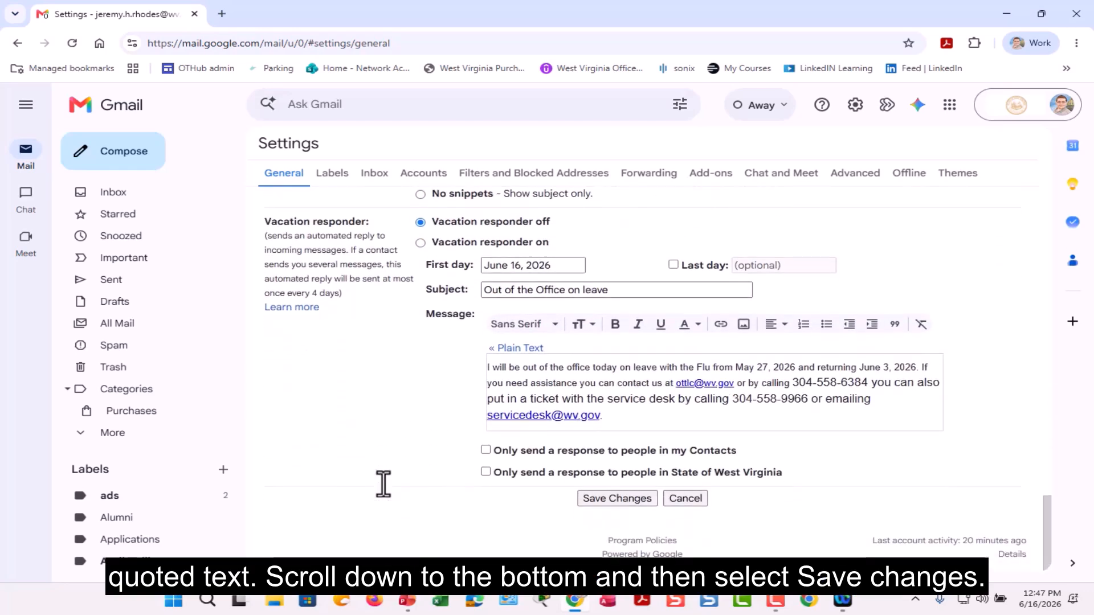
left_click(592, 500)
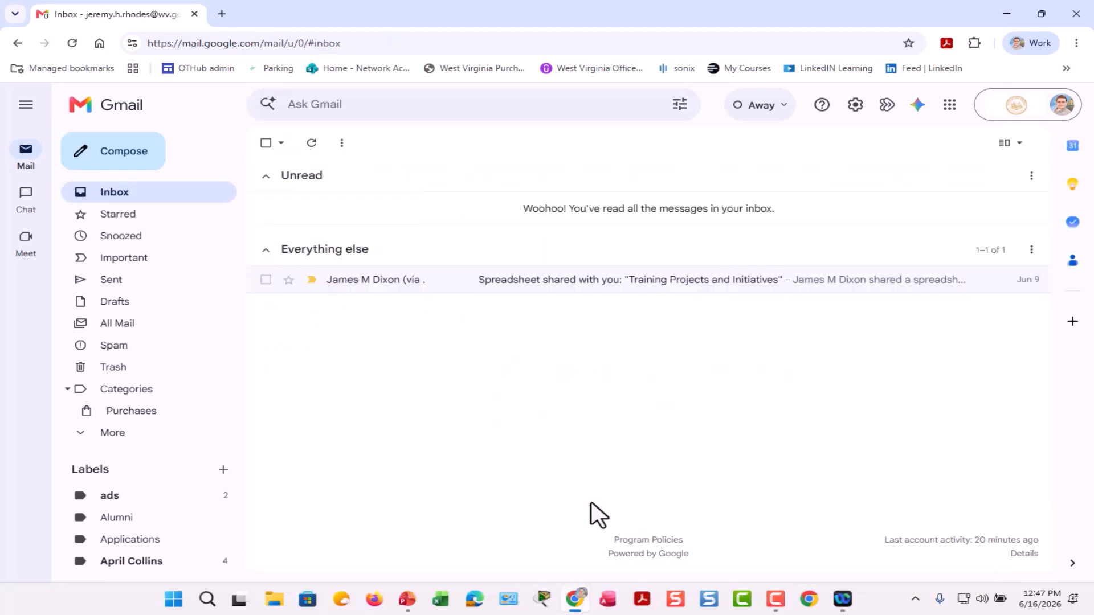